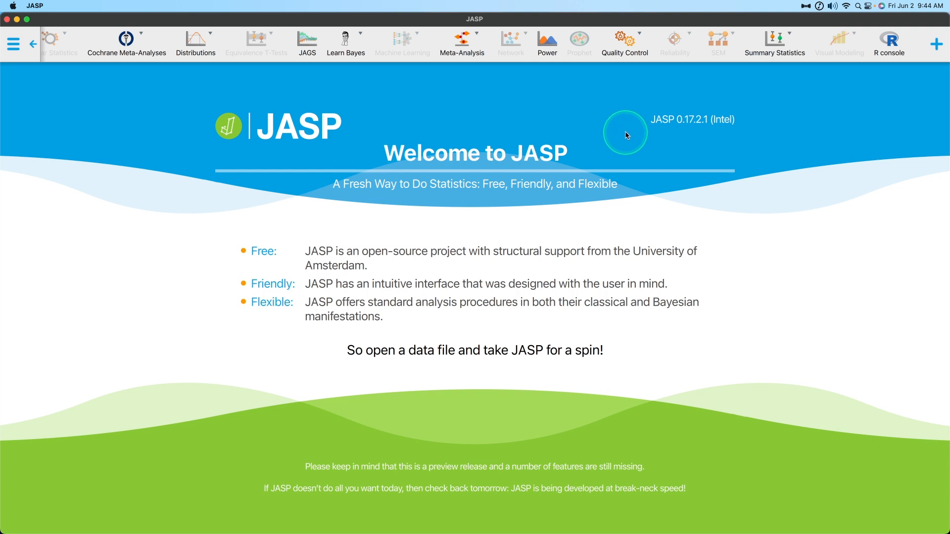
Start a power analysis, collapse its Plots and Data Generation sections, and choose One Sample Proportion Test as the statistical test
click(547, 42)
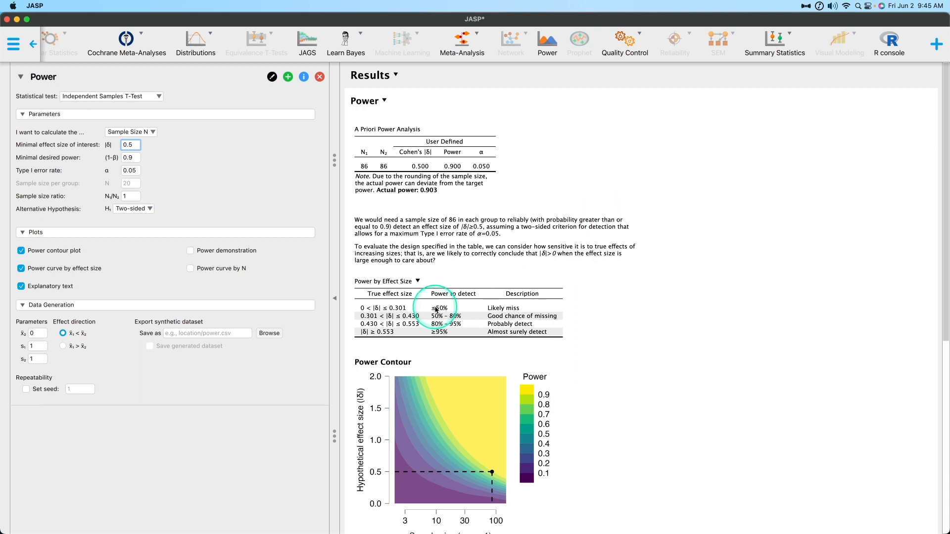
click(117, 232)
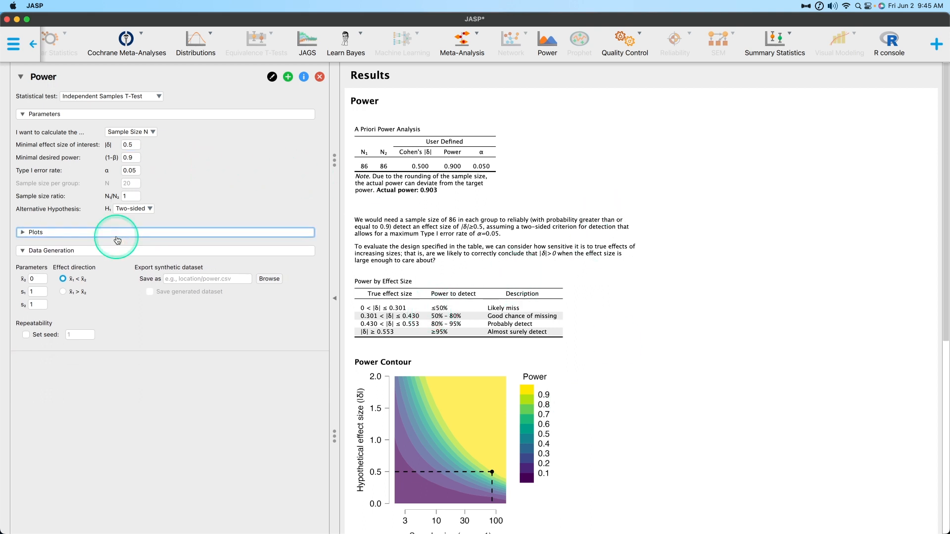
click(115, 250)
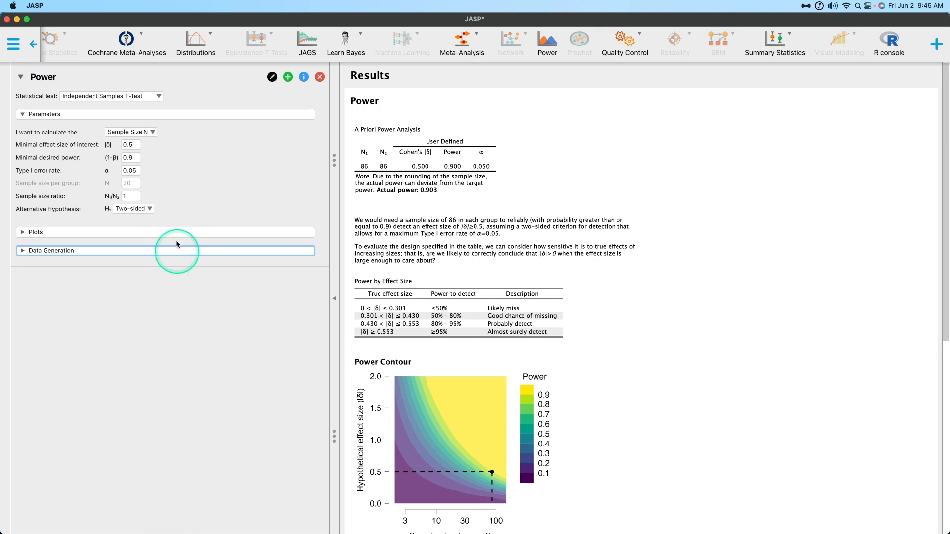
click(126, 99)
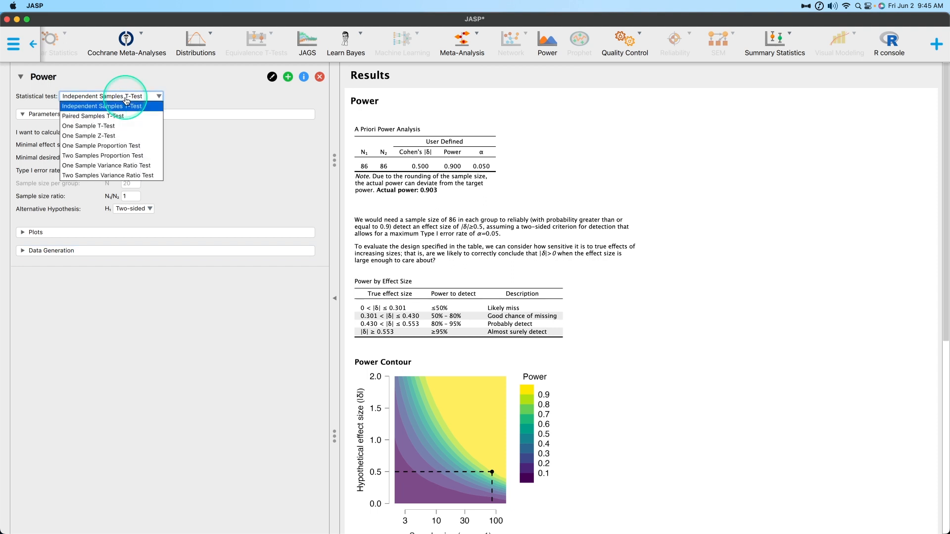
click(99, 145)
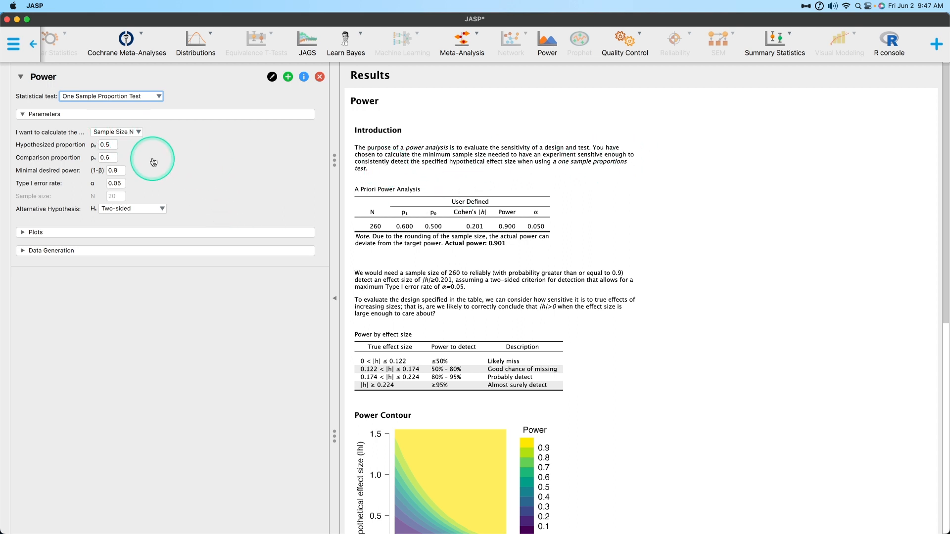
Set the comparison proportion to 0.5 and the hypothesized proportion to 0.6
click(107, 146)
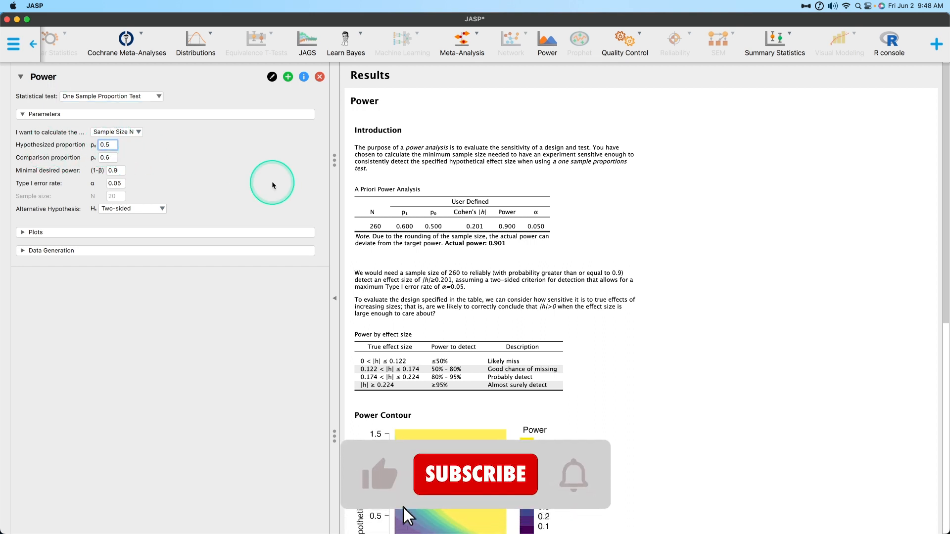
click(109, 158)
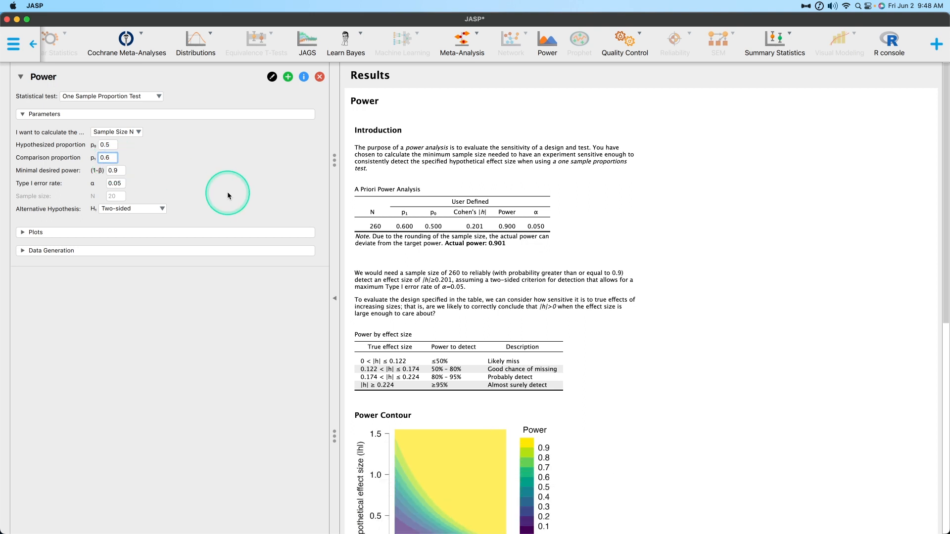
key(BackSpace)
text(5)
key(Return)
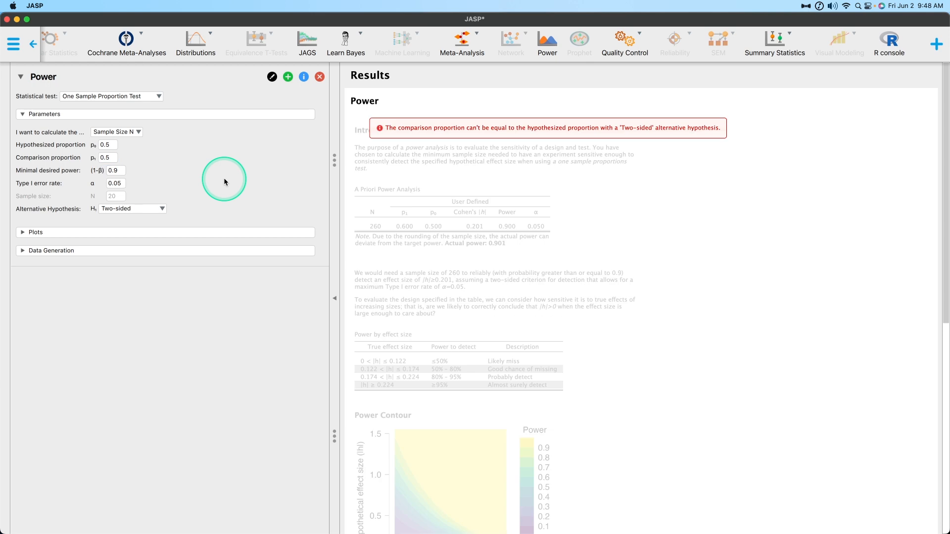
click(110, 145)
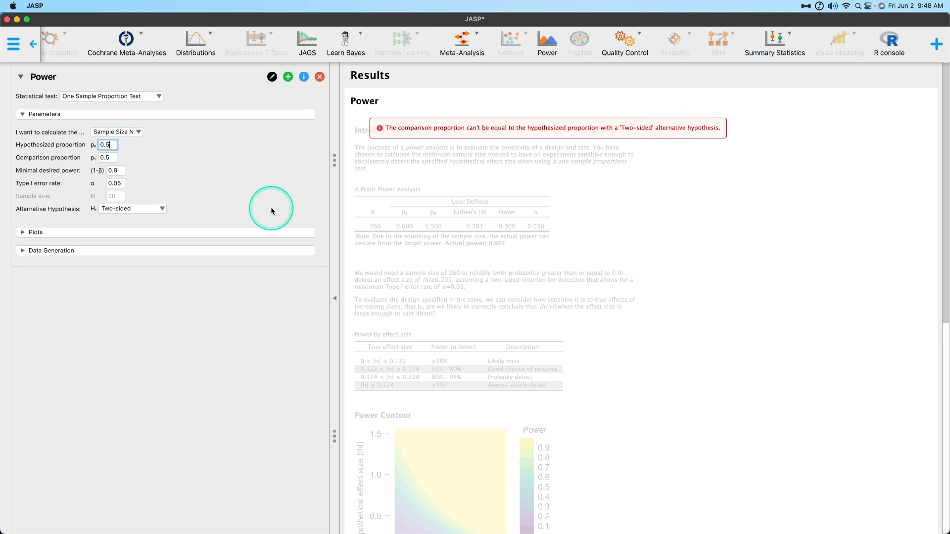
text(6)
key(Return)
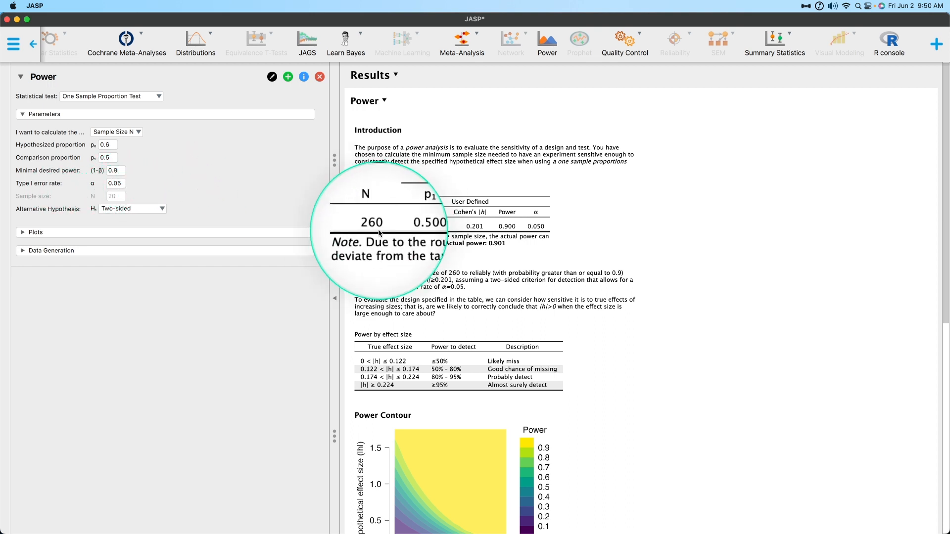
Set the minimal desired power for the sample size calculation to 0.8
click(113, 171)
key(BackSpace)
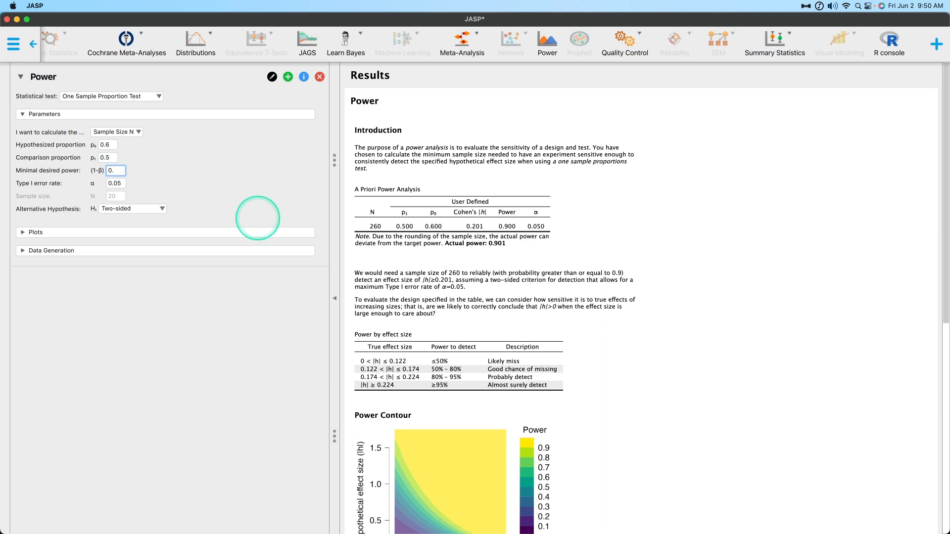
key(Tab)
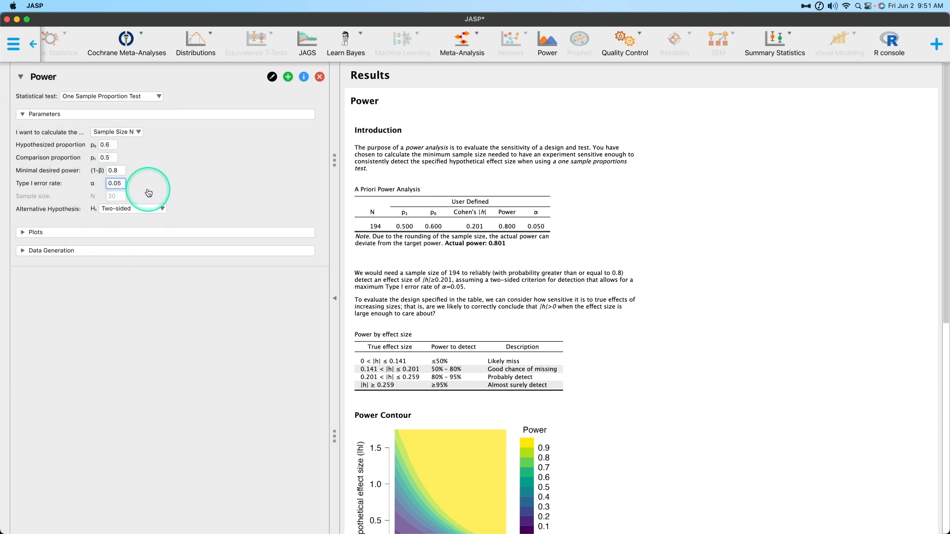
Try a minimal desired power of 0.5 in the sample size calculation
click(121, 170)
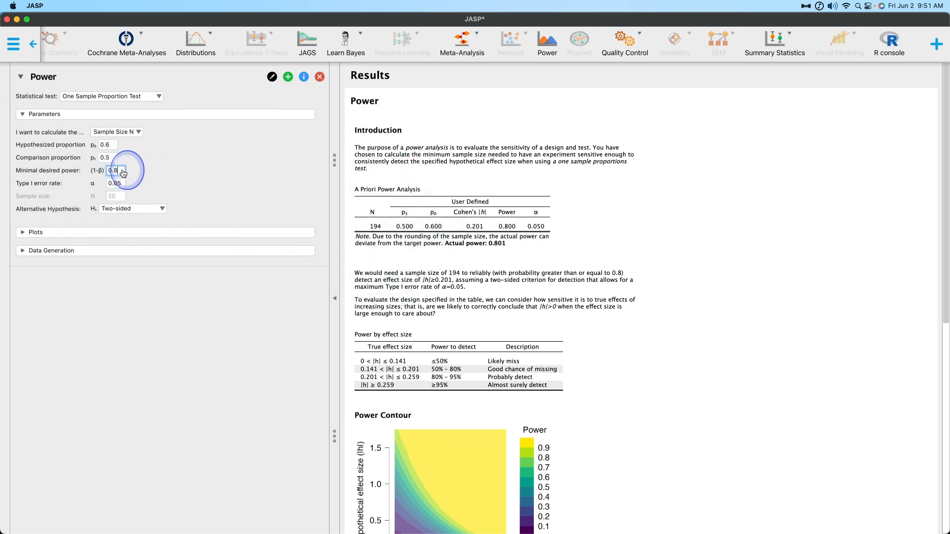
key(BackSpace)
text(5)
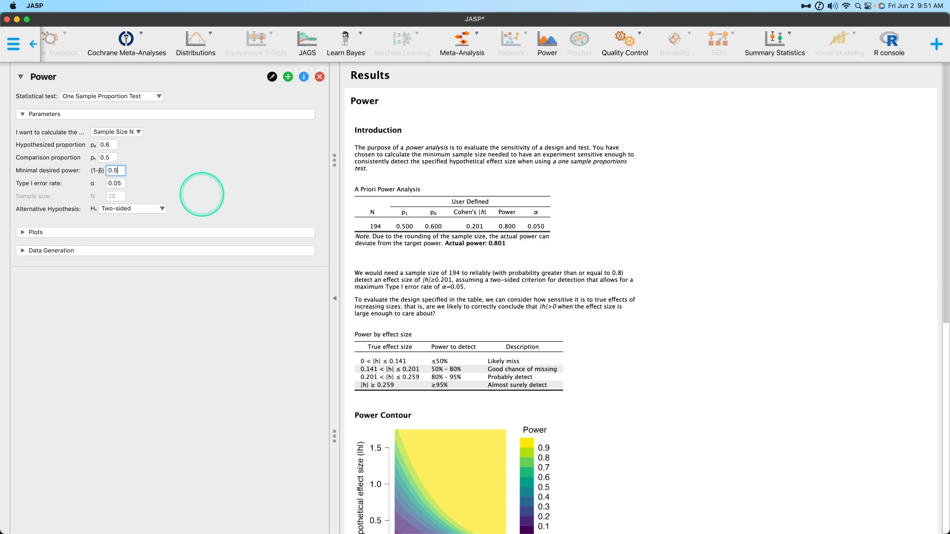
click(203, 196)
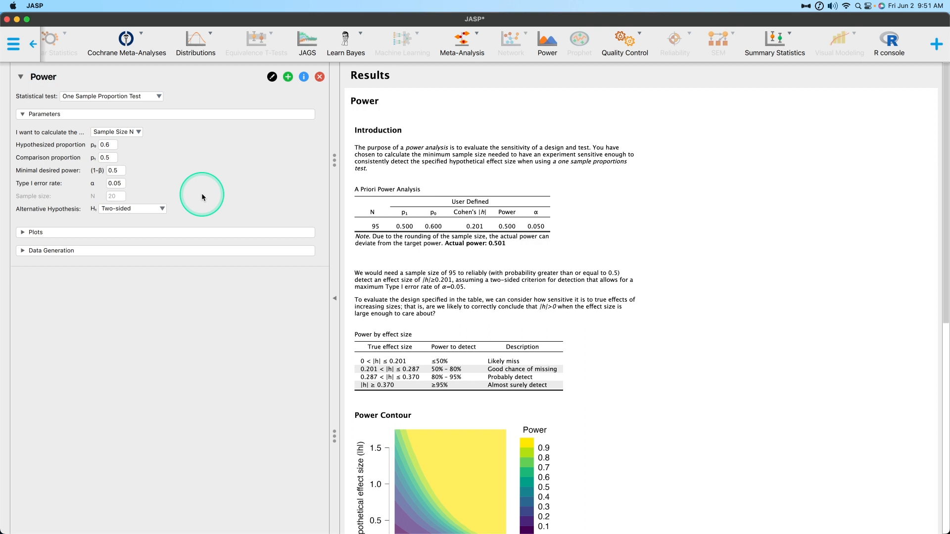
Set the minimal desired power back to 0.8
click(117, 171)
key(BackSpace)
text(8)
key(Return)
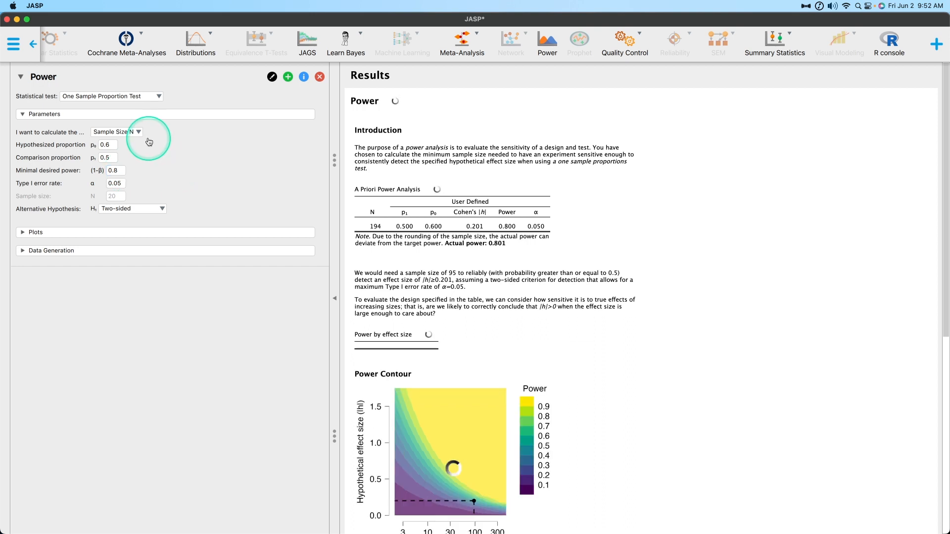
Set the hypothesized proportion to 0.8 to recalculate the required sample size for a larger effect
click(108, 157)
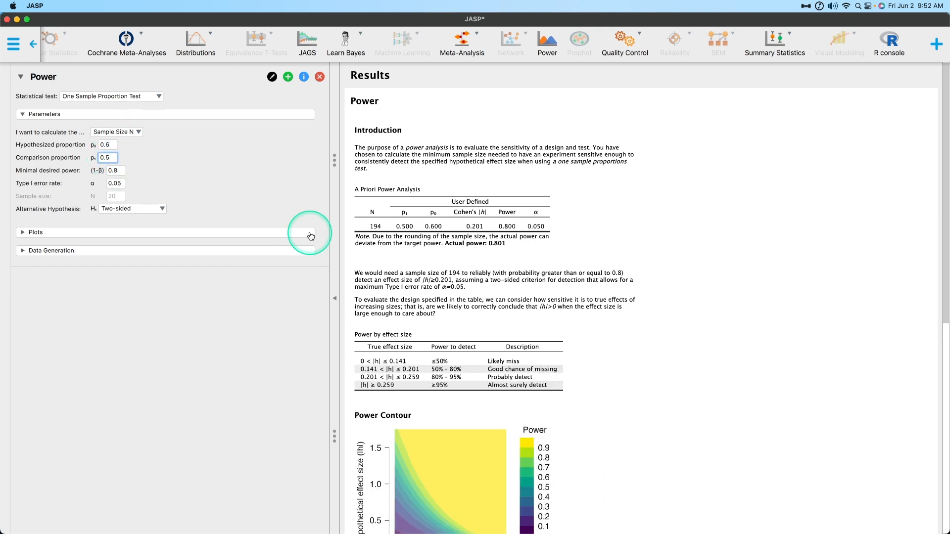
click(108, 145)
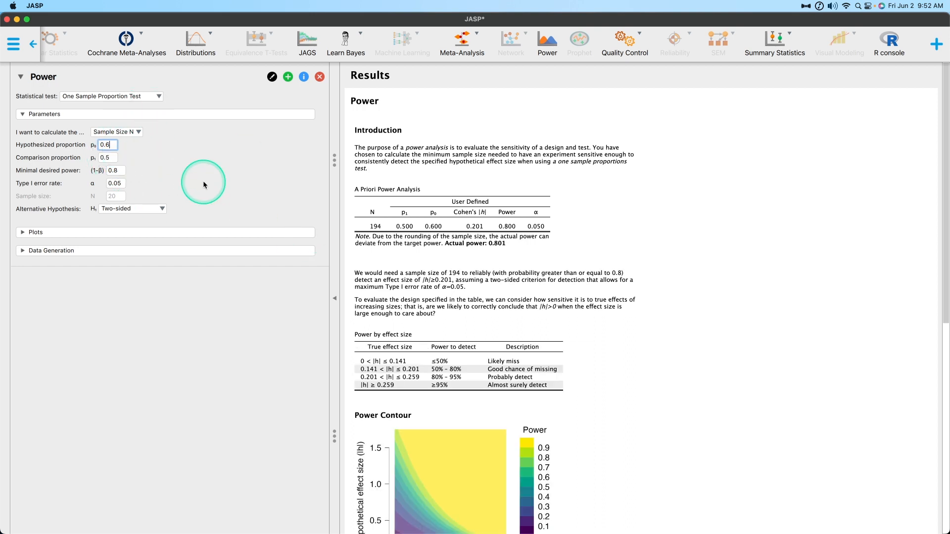
key(BackSpace)
text(8)
key(Return)
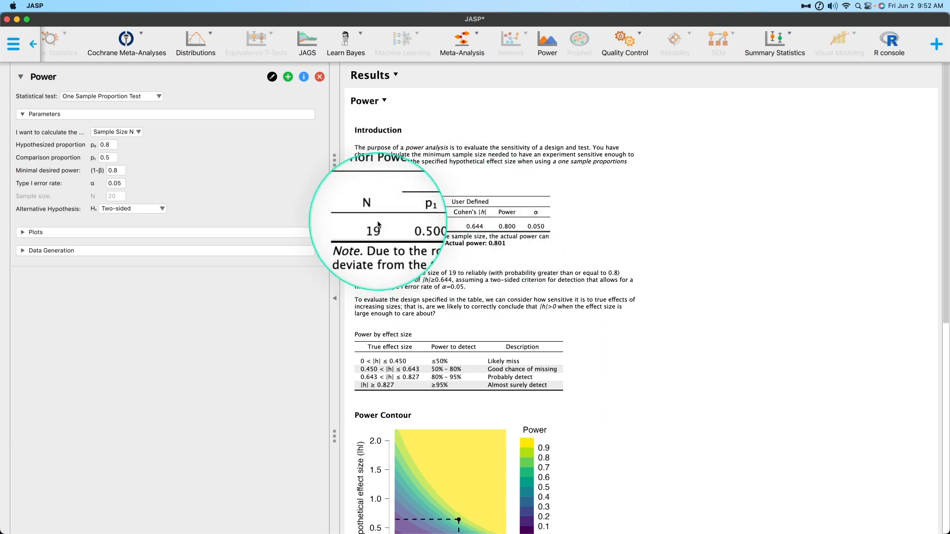
Set the hypothesized proportion to 0.51 to recalculate the required sample size for a very small effect
click(111, 145)
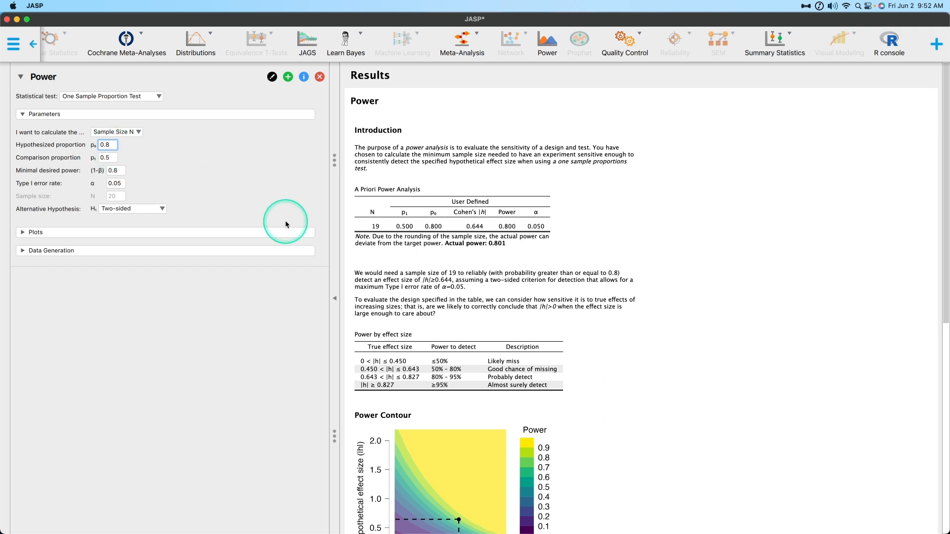
text(0.51)
key(Return)
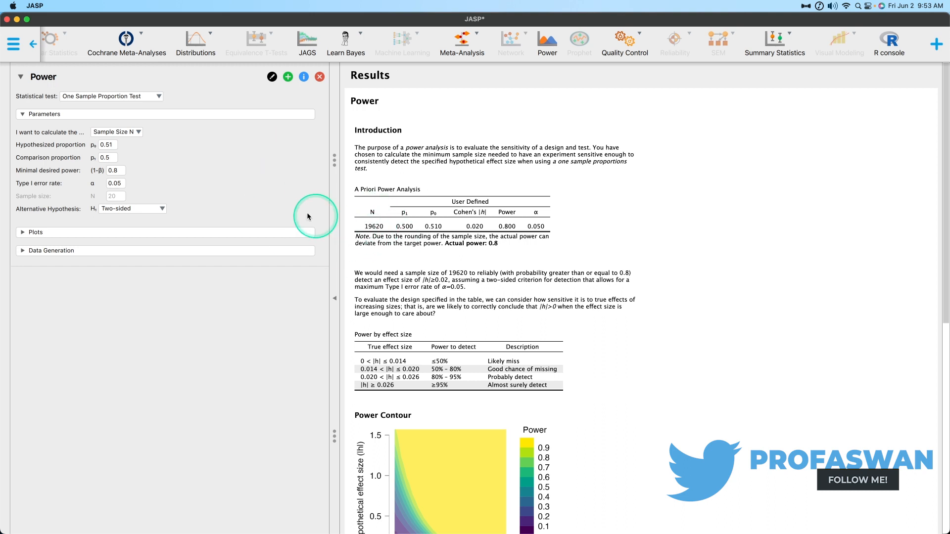
Switch the calculated quantity to Power and set the hypothesized proportion to 0.6
click(131, 132)
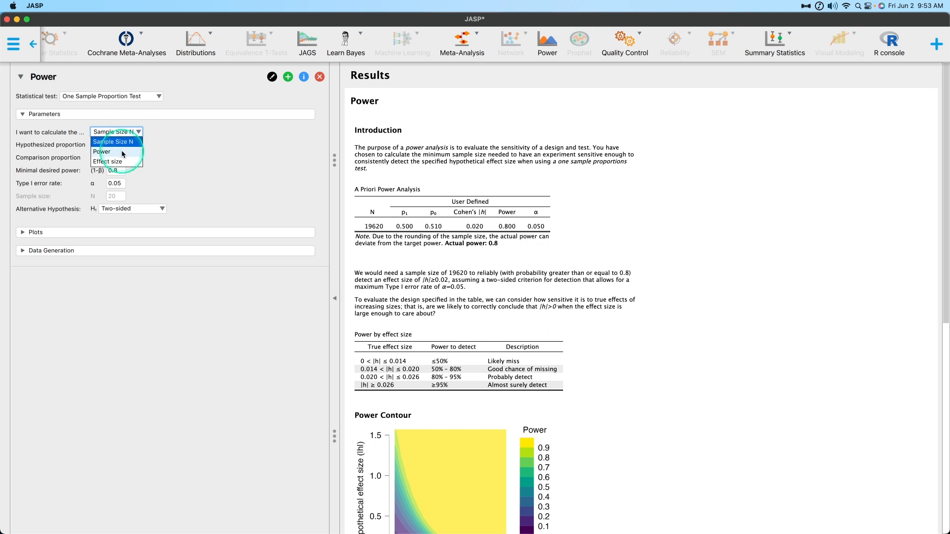
click(121, 152)
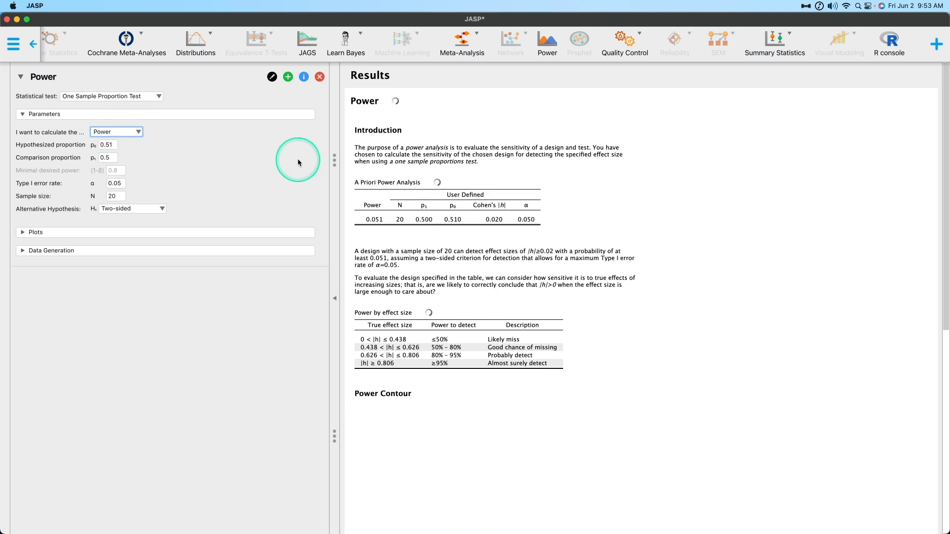
click(110, 145)
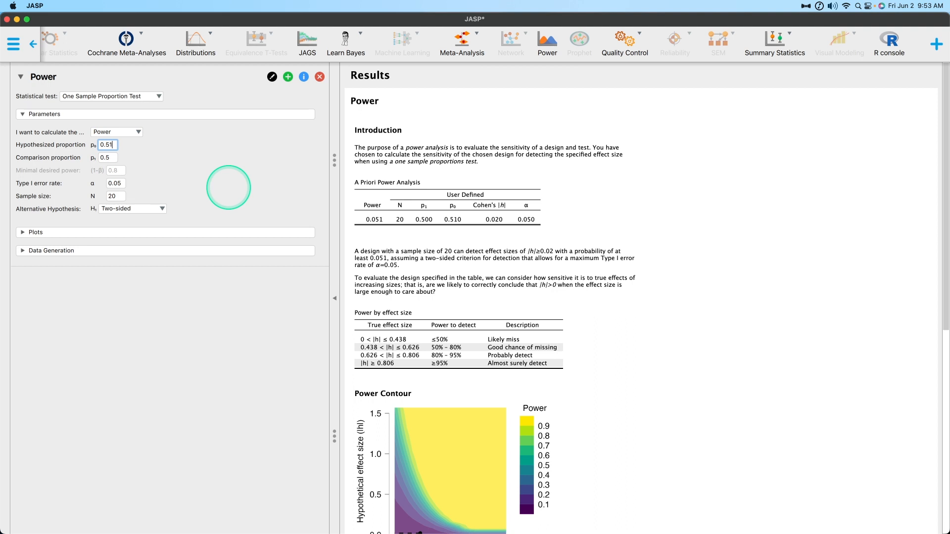
key(BackSpace)
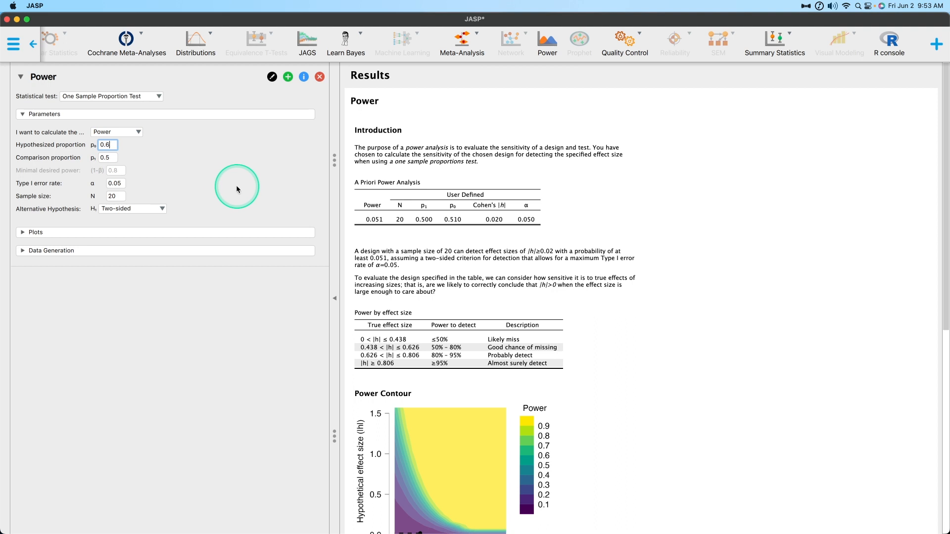
text(6)
key(Tab)
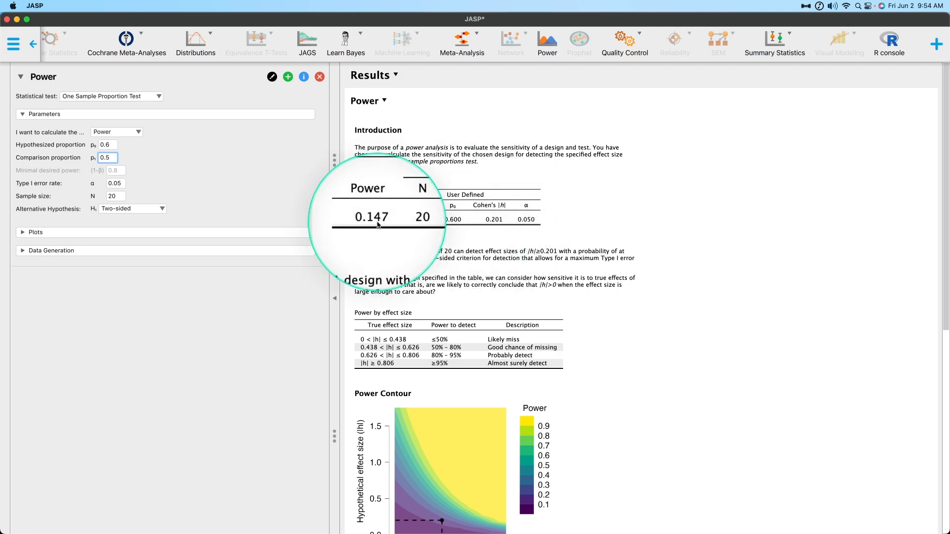
Set the sample size for the power calculation to 100
scroll(459, 380, down, 3)
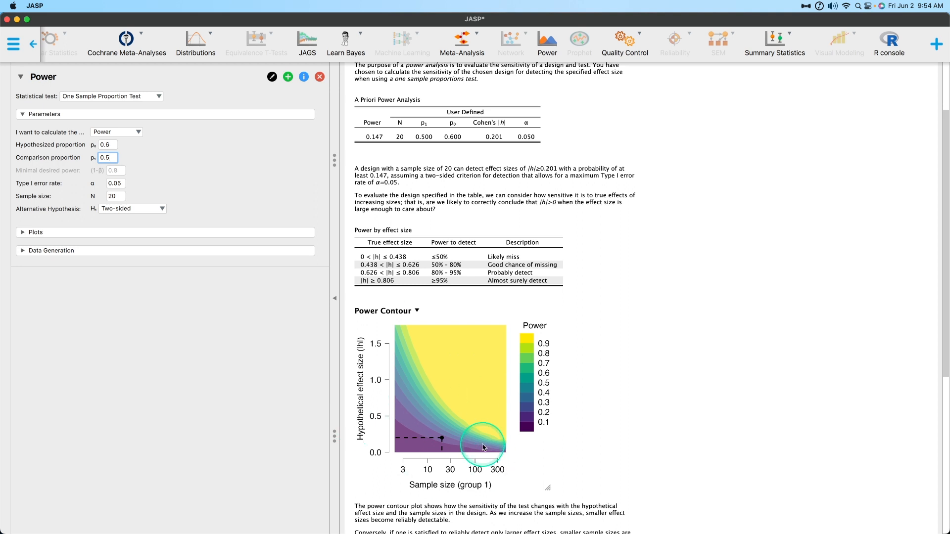
click(115, 196)
text(100)
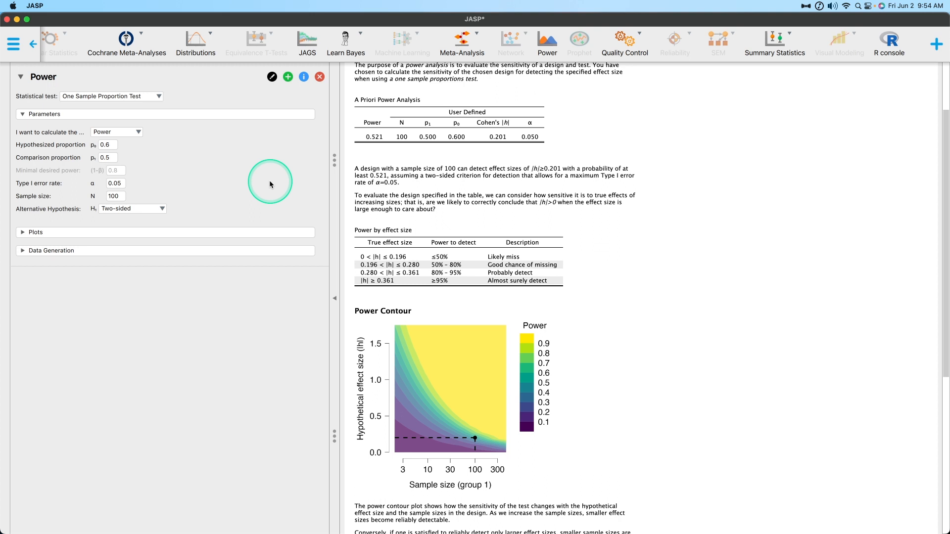
Switch the calculated quantity to Effect size and examine the p₁ value in the A Priori Power Analysis table
click(138, 136)
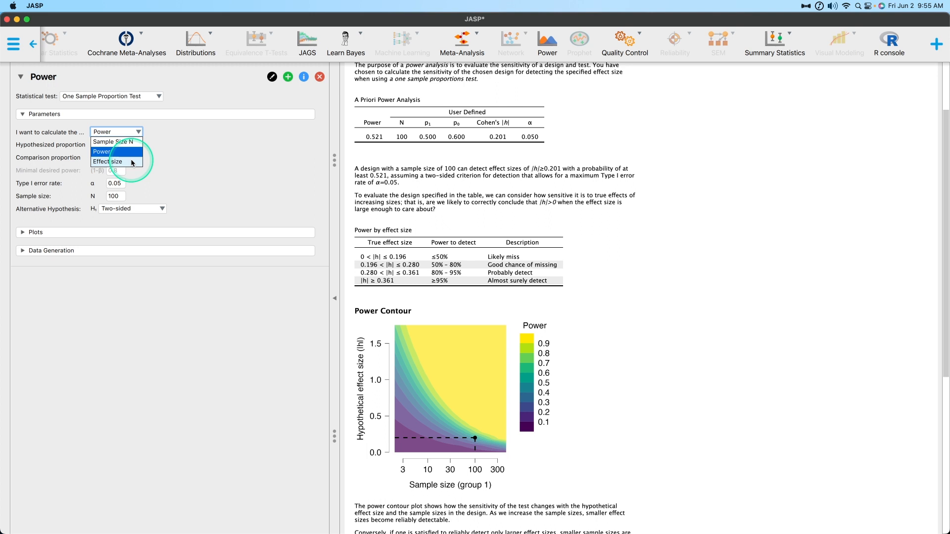
click(133, 162)
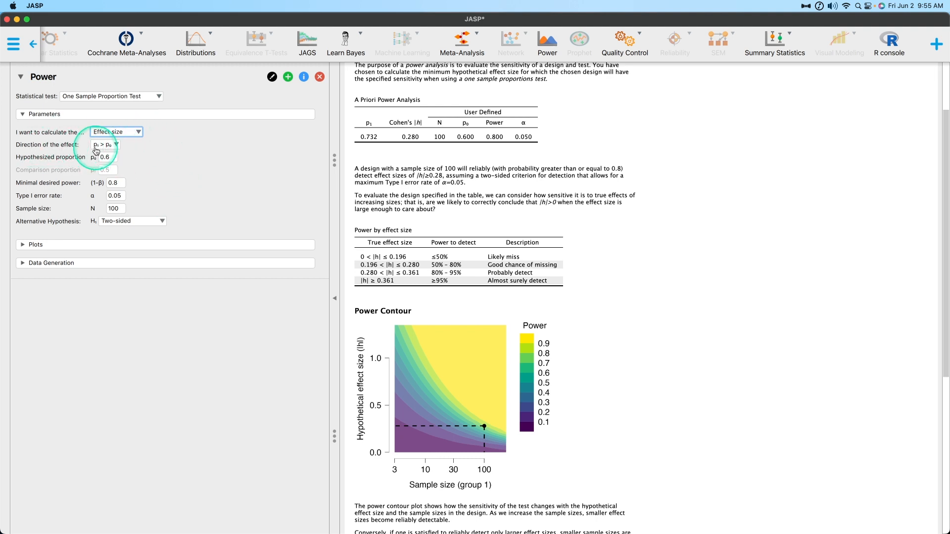
click(114, 144)
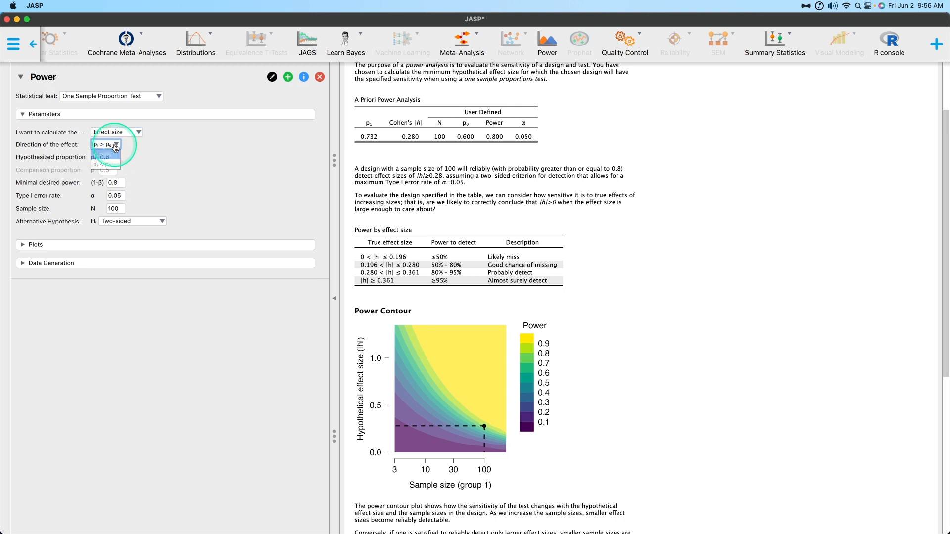
click(204, 187)
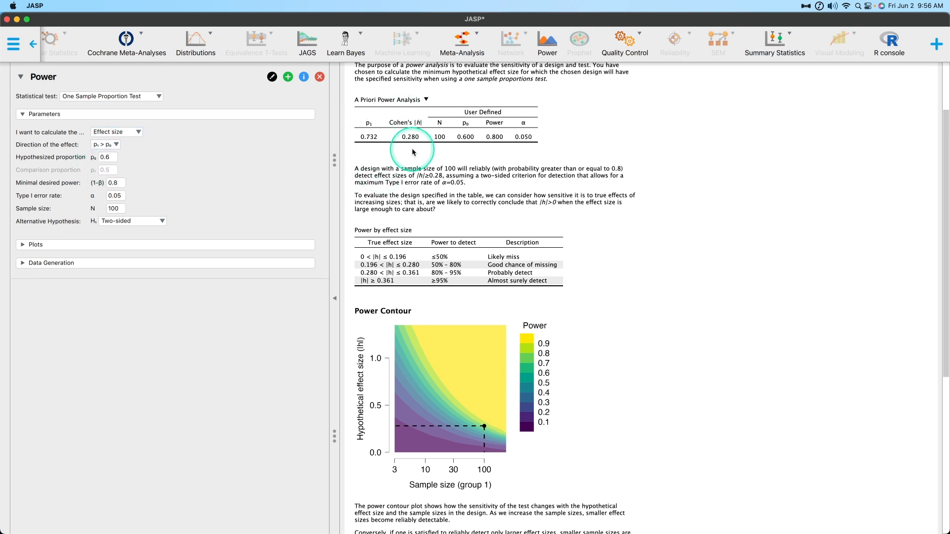
scroll(403, 154, up, 1)
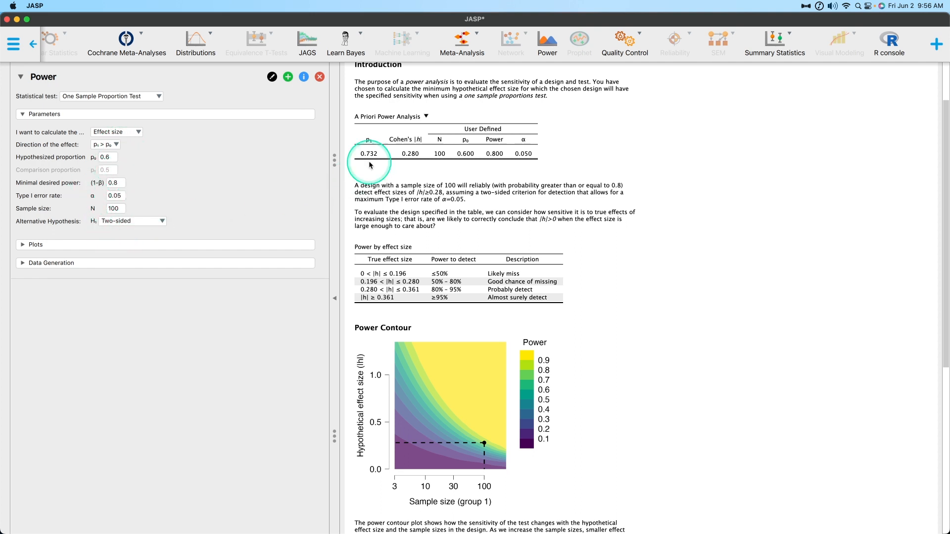
key(ctrl+alt+m)
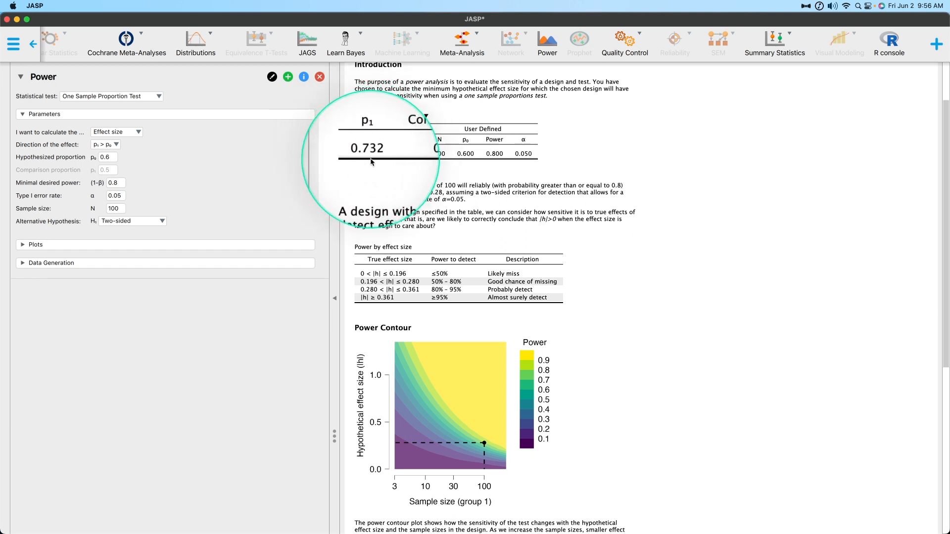
key(ctrl+alt+m)
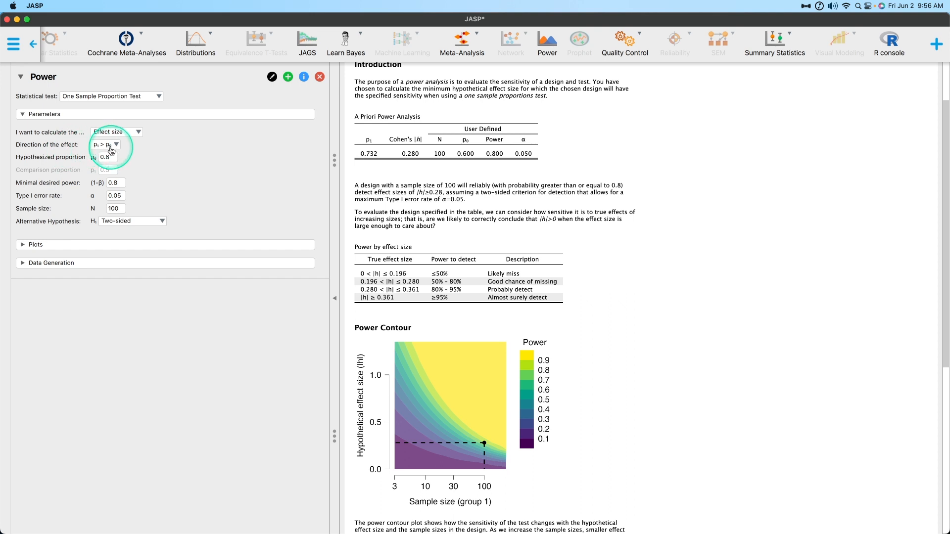
Set the direction of the effect to p₁ < p₀ and examine p₁, Cohen's |h| and p₀ in the A Priori Power Analysis table
key(ctrl+alt+m)
key(ctrl+alt+m)
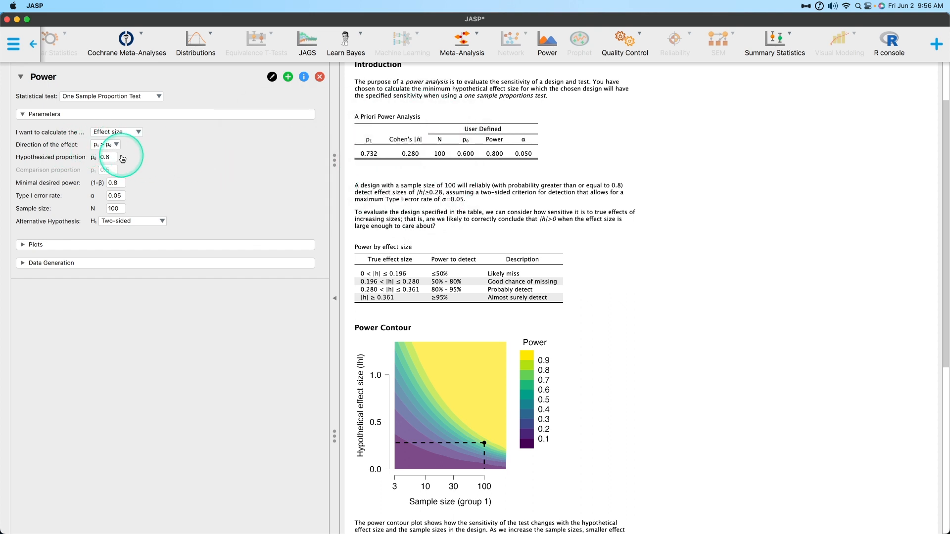
click(112, 145)
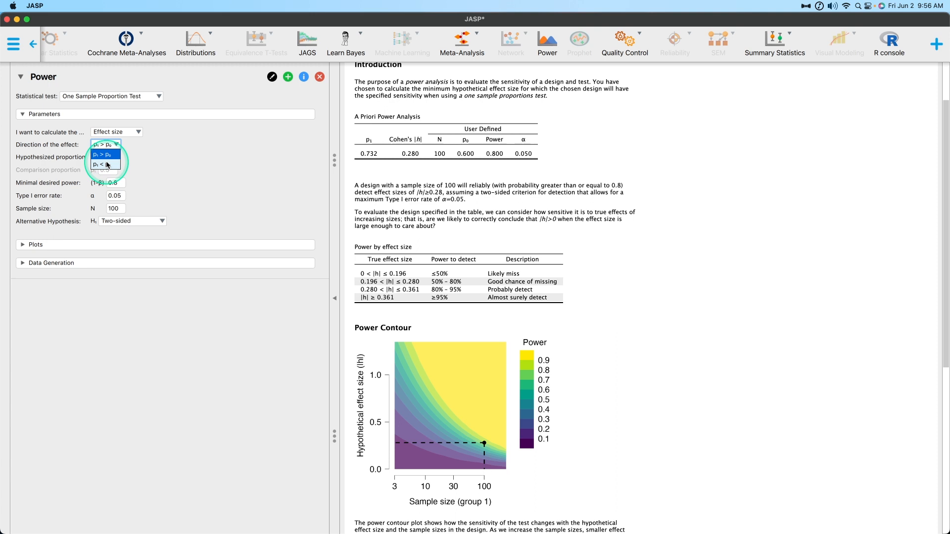
click(107, 165)
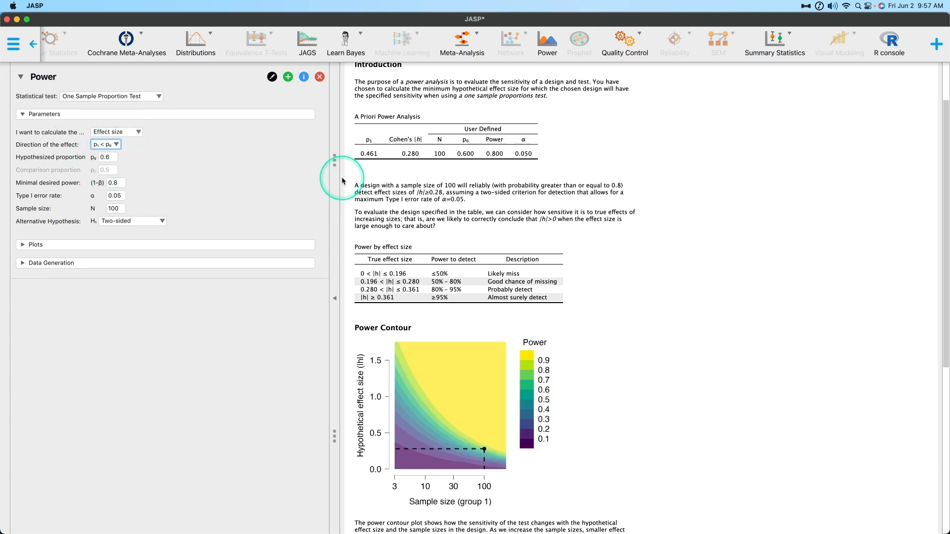
key(alt)
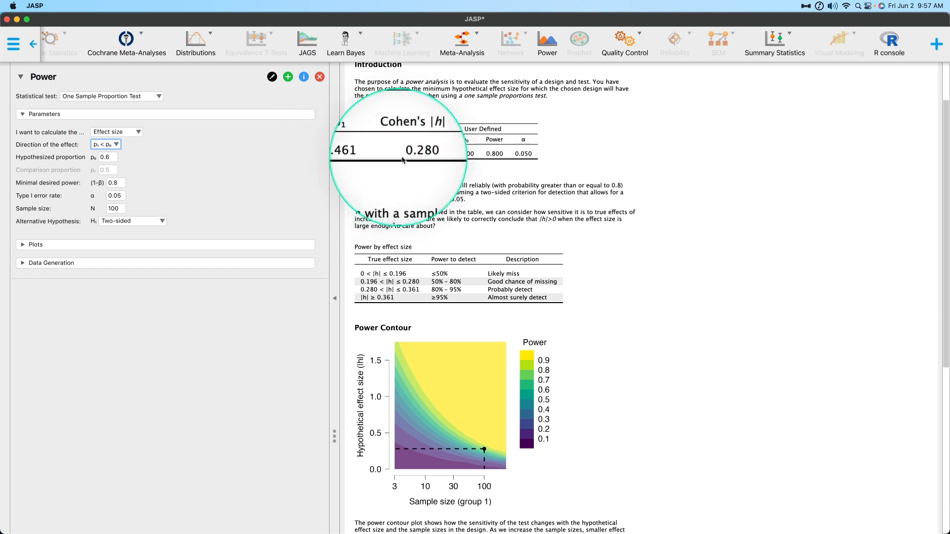
key(alt)
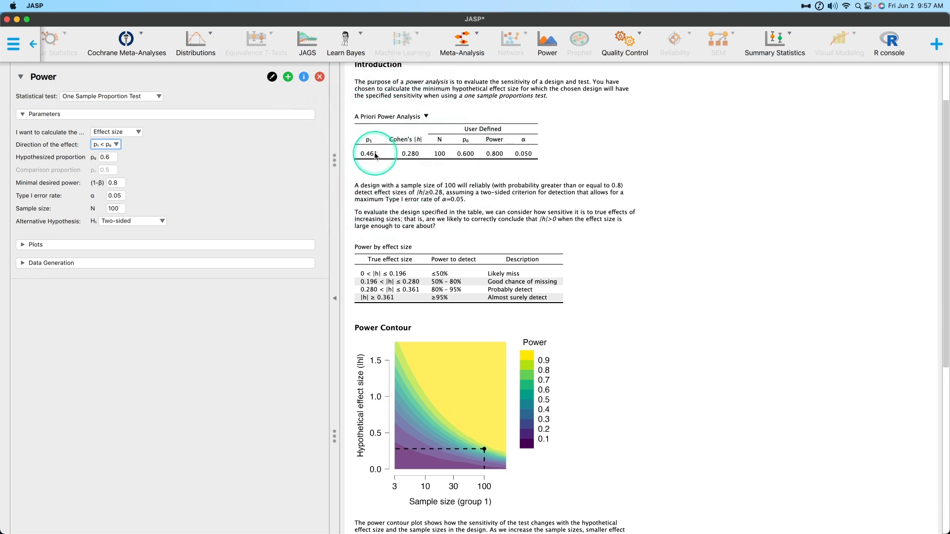
key(alt)
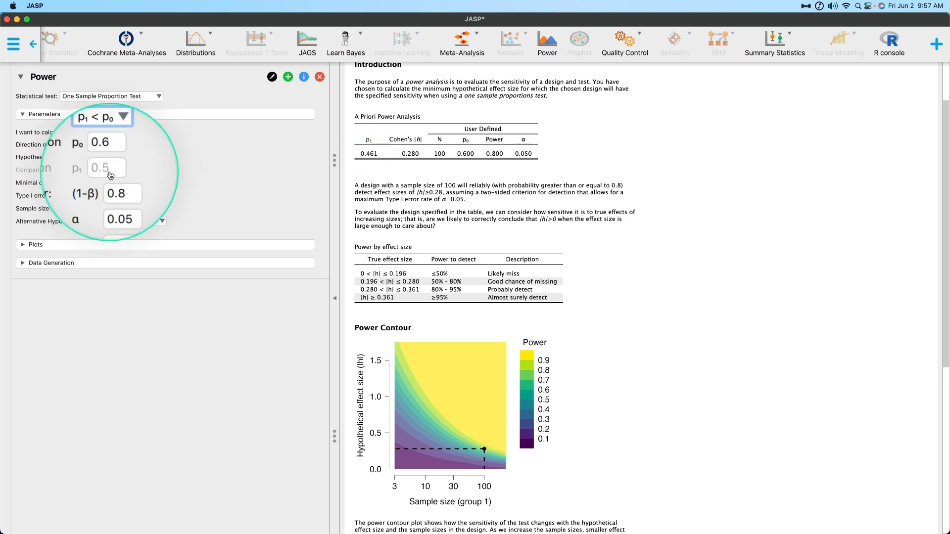
key(alt)
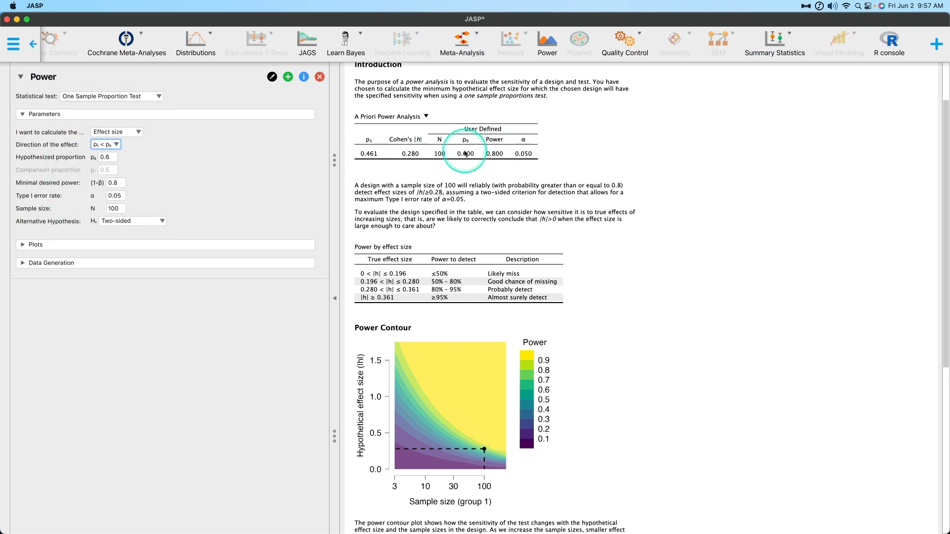